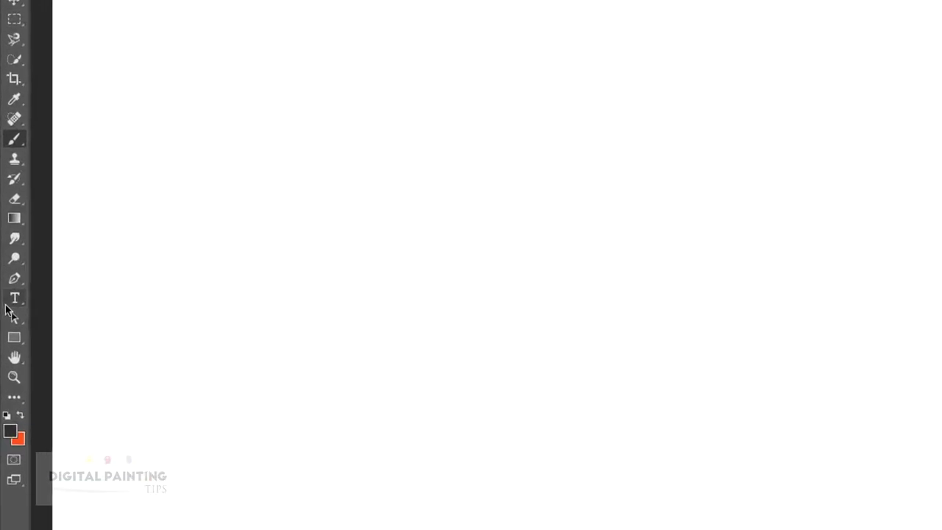
Open Customize Toolbar via the toolbar's three-dot menu and Edit Toolbar.
left_click(18, 403)
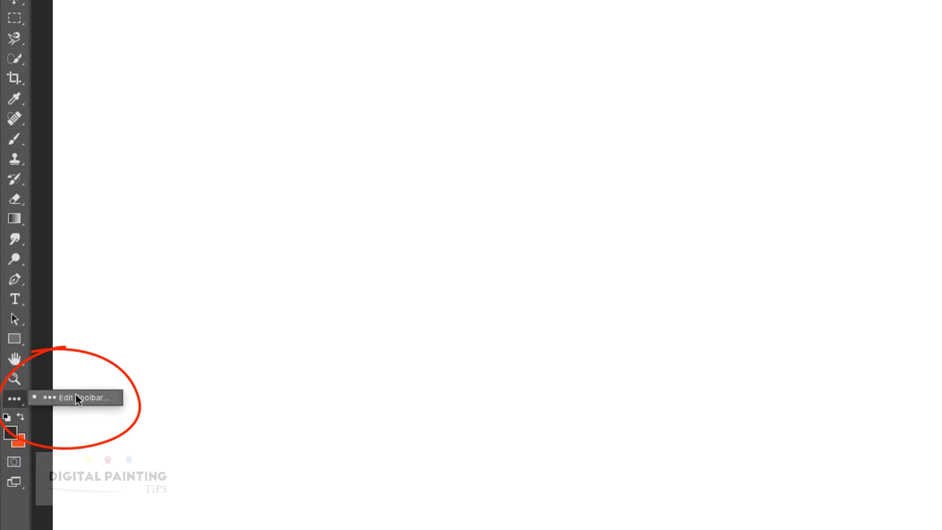
left_click(83, 398)
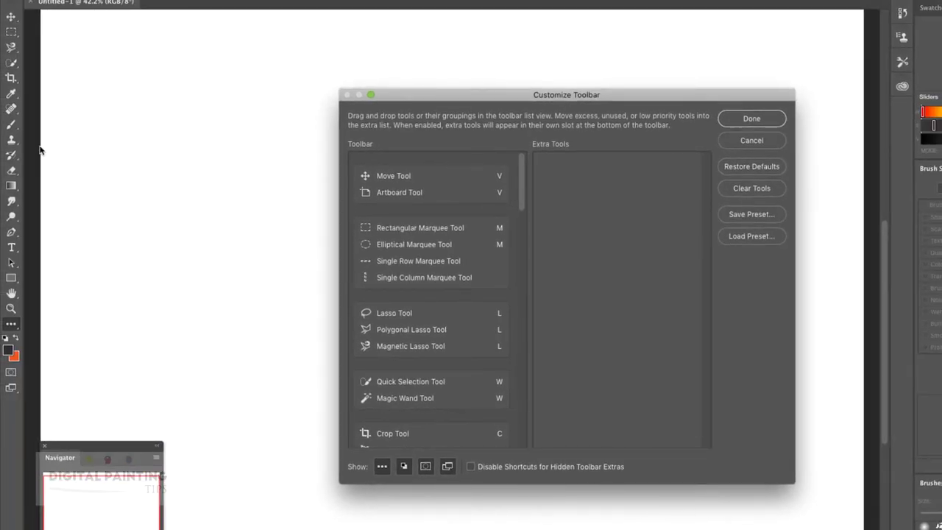
Move the Customize Toolbar dialog to the top-left corner and scroll down through the Toolbar list.
left_click_drag(464, 95, 164, 22)
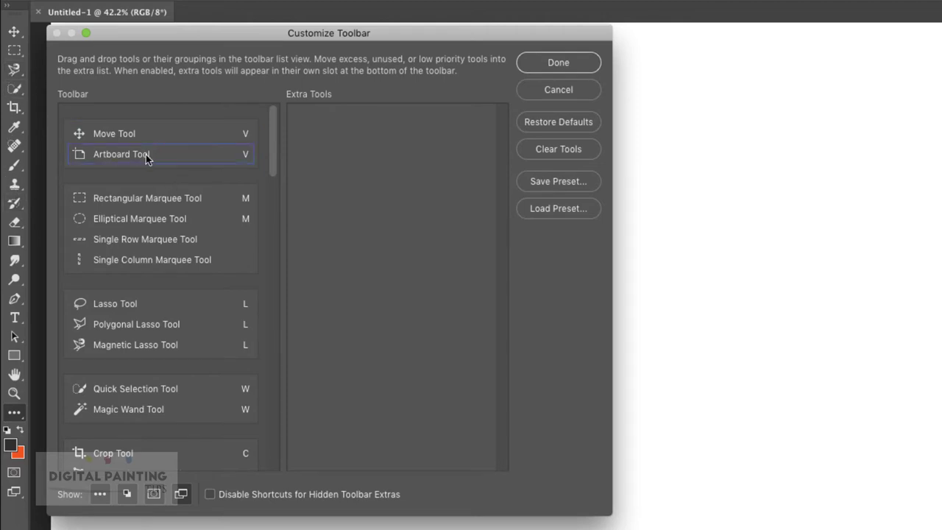
left_click(162, 140)
scroll(223, 299, "down", 10)
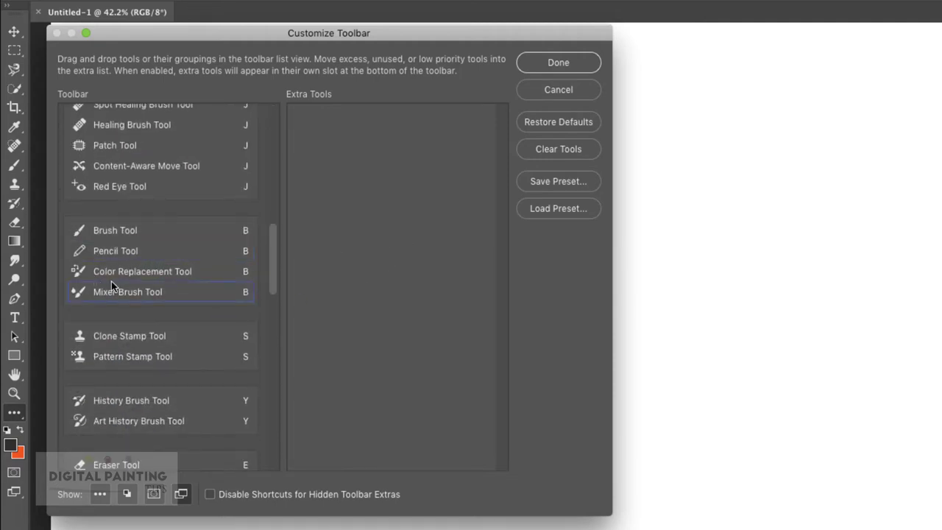
scroll(126, 316, "down", 4)
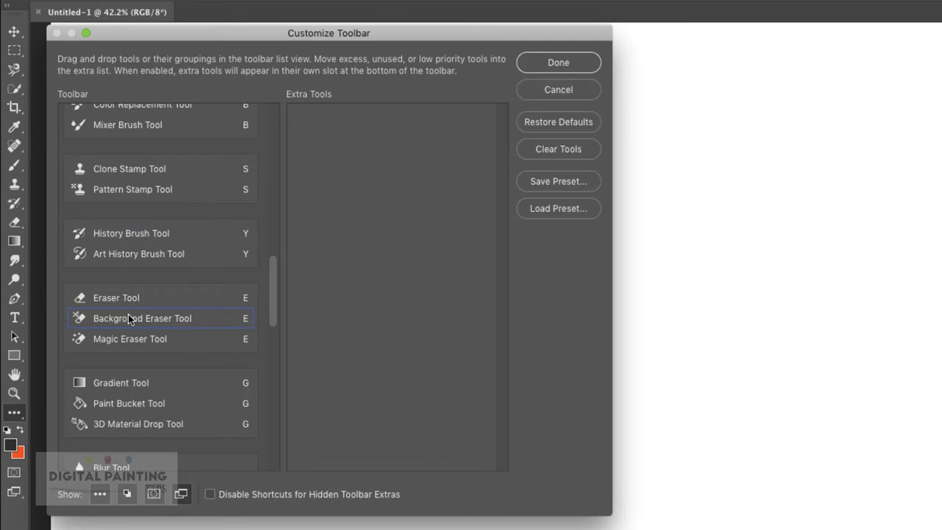
Move Magic Eraser Tool and Art History Brush Tool into the Extra Tools list.
mouse_move(127, 338)
left_mouse_down()
mouse_move(162, 335)
mouse_move(379, 208)
mouse_move(363, 170)
mouse_move(358, 178)
left_mouse_up()
scroll(169, 456, "up", 6)
scroll(169, 457, "down", 3)
scroll(151, 379, "down", 1)
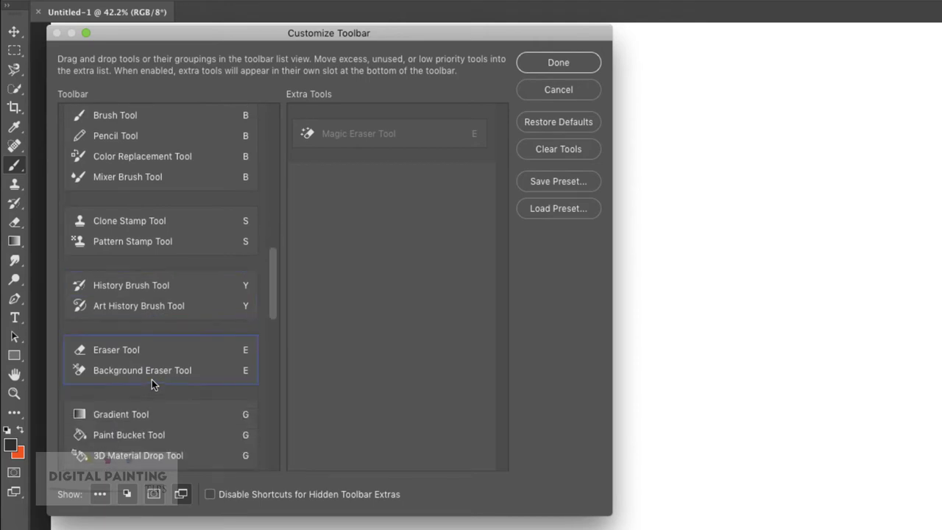
mouse_move(131, 331)
left_mouse_down()
mouse_move(358, 246)
mouse_move(358, 188)
left_mouse_up()
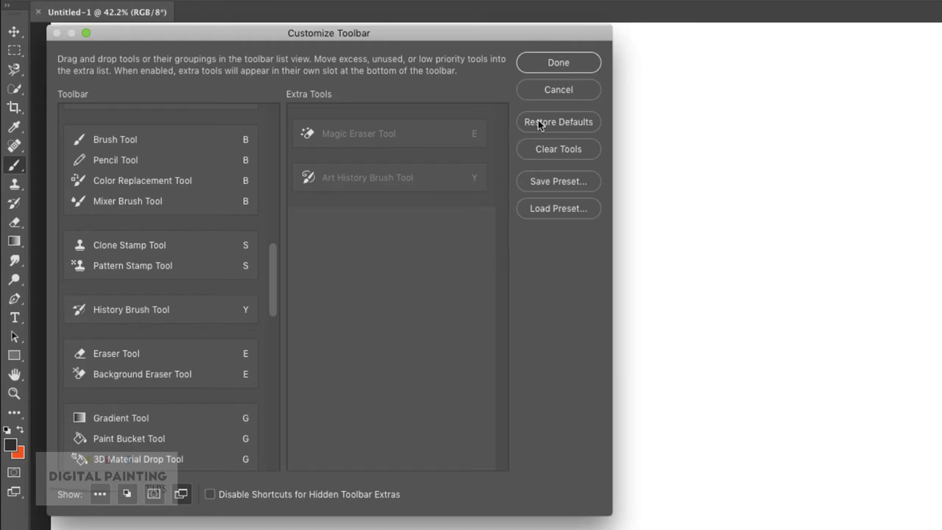
Use Clear Tools to send every tool group into Extra Tools.
left_click(561, 151)
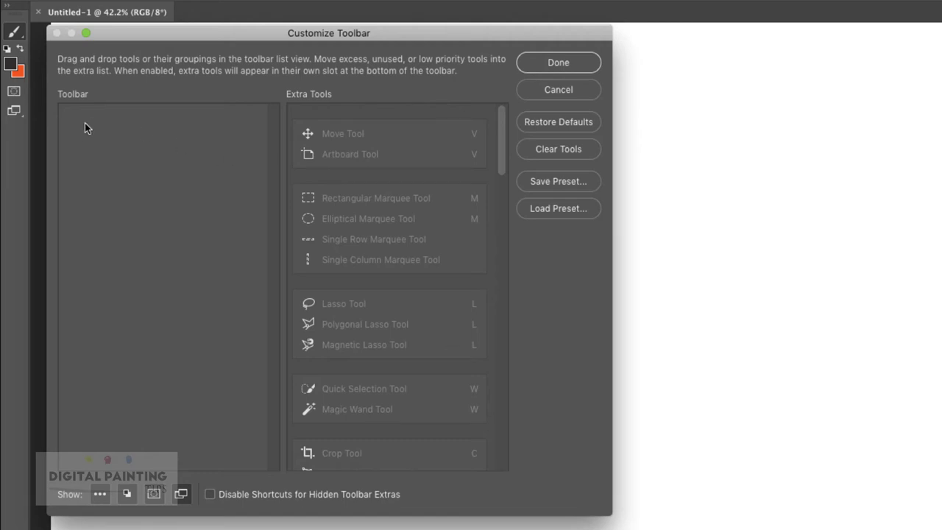
Put Move Tool back in the toolbar with Artboard Tool below it.
scroll(381, 260, "down", 1)
scroll(380, 261, "up", 1)
left_click_drag(361, 131, 139, 120)
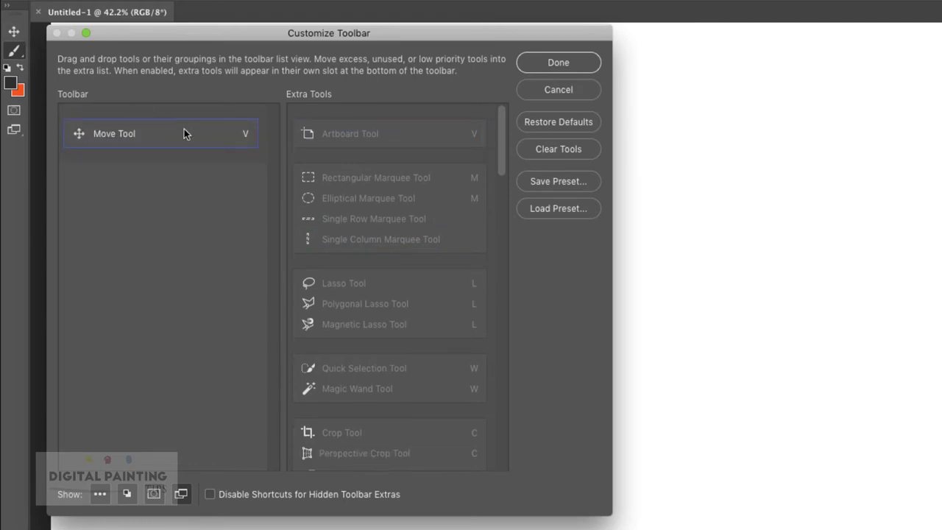
left_click_drag(427, 139, 190, 160)
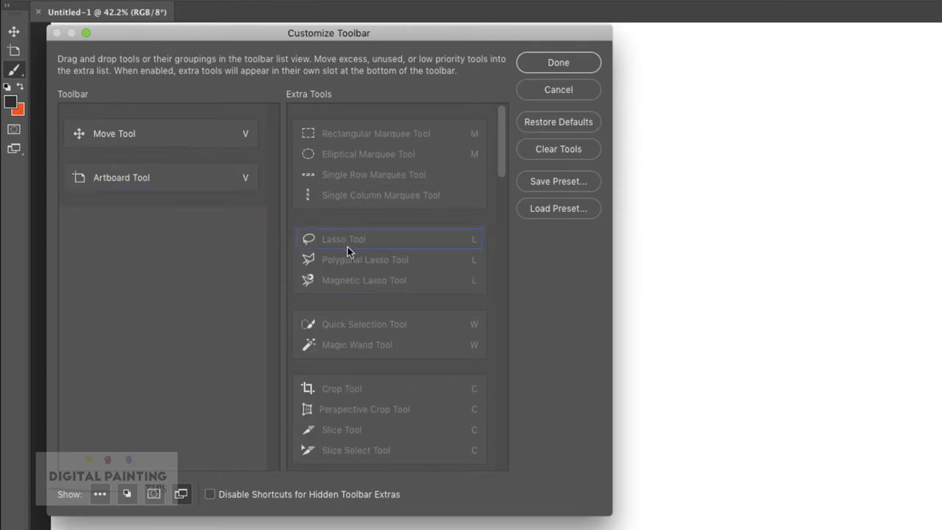
Add Lasso grouped with Polygonal Lasso, and Quick Selection grouped with Magic Wand, to the toolbar.
mouse_move(393, 243)
left_mouse_down()
mouse_move(252, 252)
mouse_move(148, 218)
mouse_move(210, 229)
left_mouse_up()
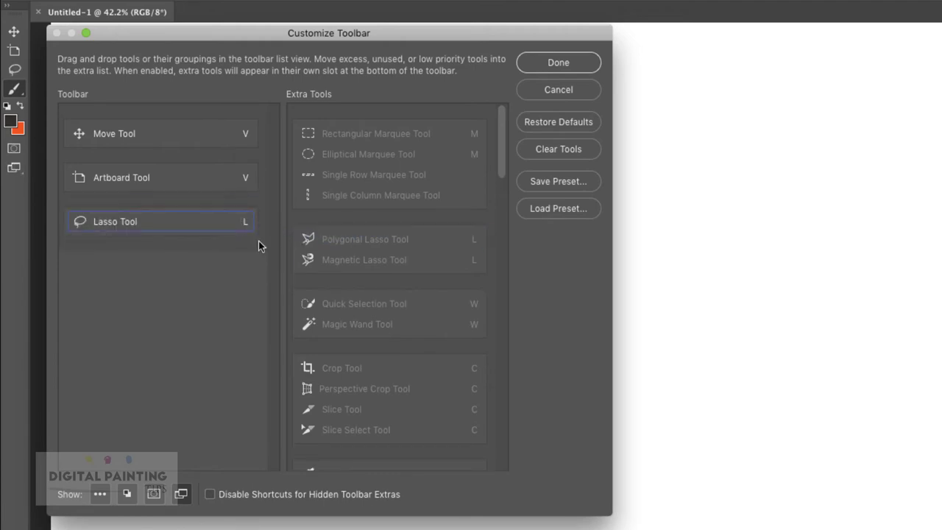
mouse_move(317, 239)
left_mouse_down()
mouse_move(172, 212)
mouse_move(168, 222)
left_mouse_up()
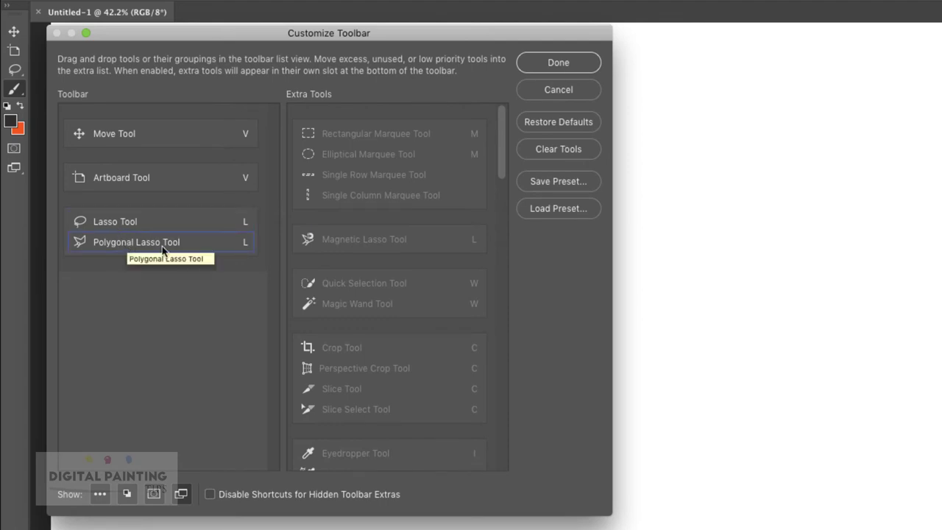
mouse_move(378, 281)
left_mouse_down()
mouse_move(159, 299)
mouse_move(134, 291)
left_mouse_up()
left_click_drag(363, 286, 160, 294)
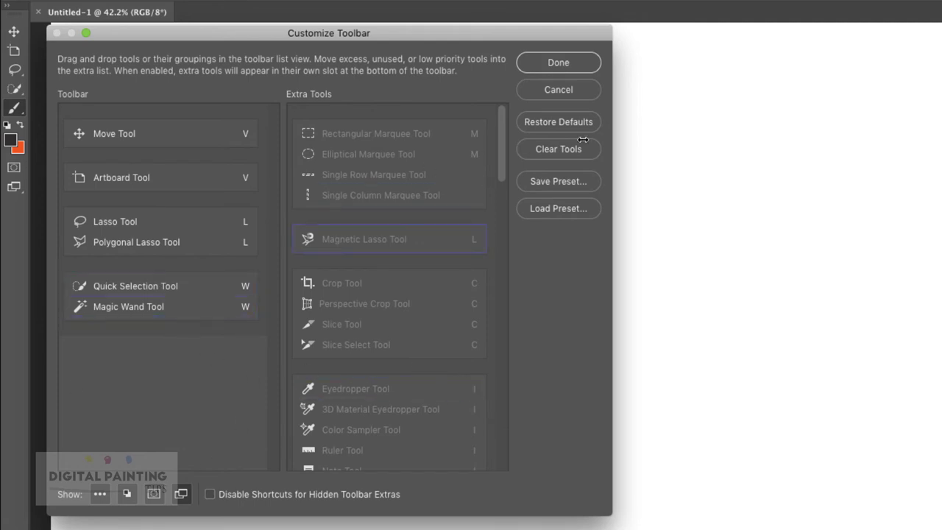
Save the toolbar layout as the preset 'Revels test-trash.tbr' on the Desktop.
left_click(569, 187)
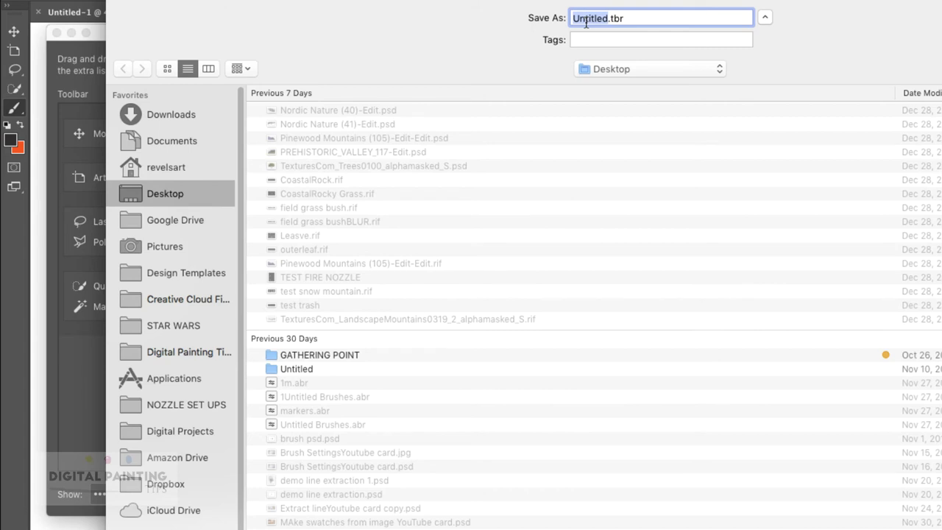
type("Tile")
key("BackSpace")
key("BackSpace")
key("BackSpace")
key("BackSpace")
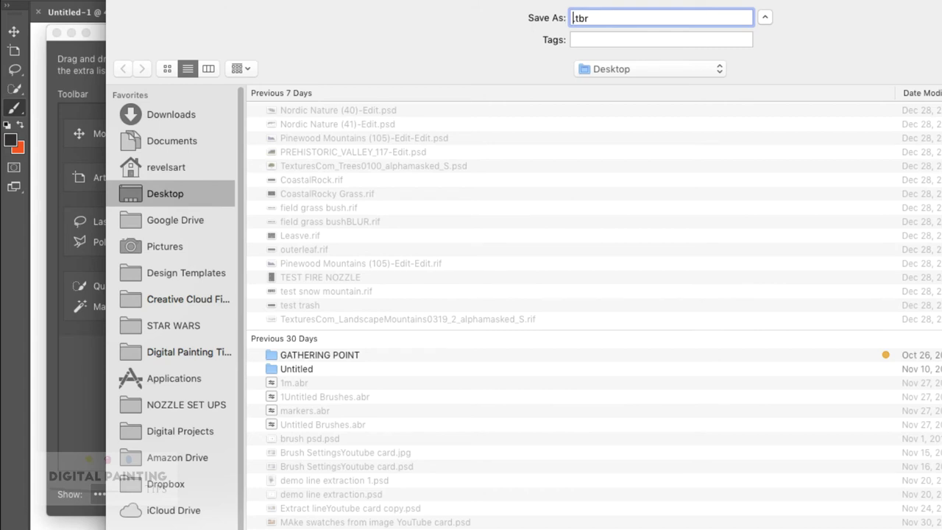
type("Revels test-trash")
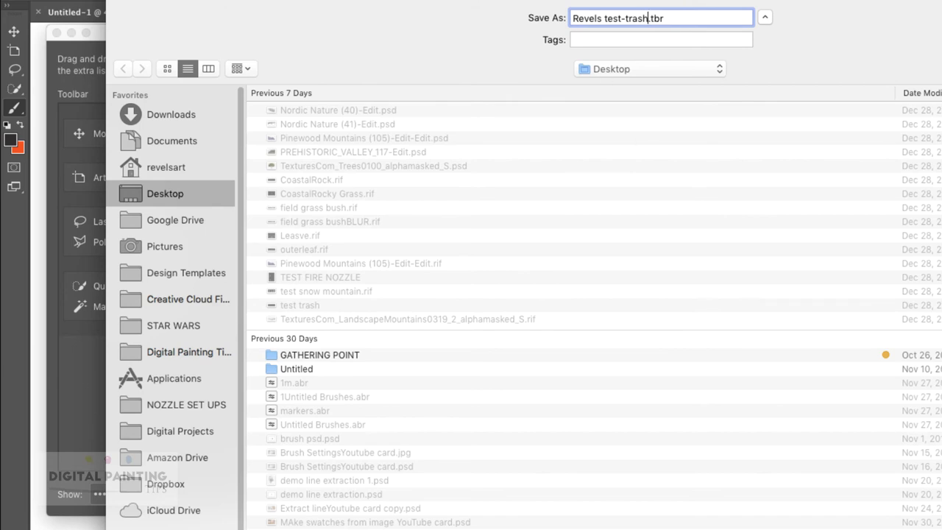
key("Return")
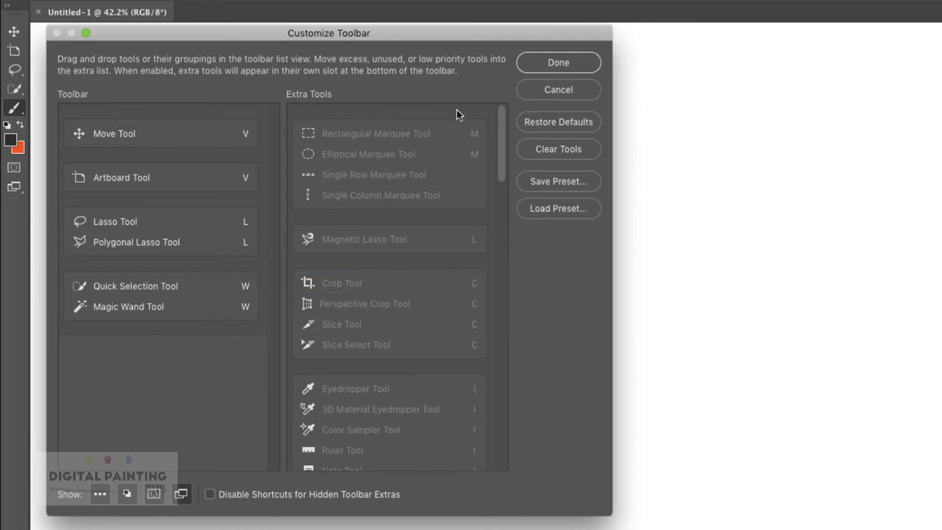
Apply the custom toolbar with Done and check its hidden extra tools list.
left_click(563, 65)
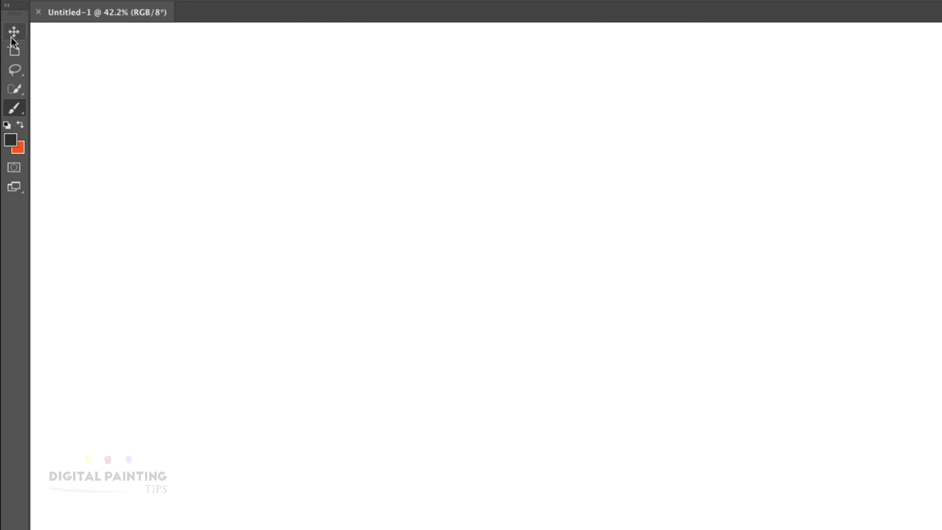
right_click(16, 110)
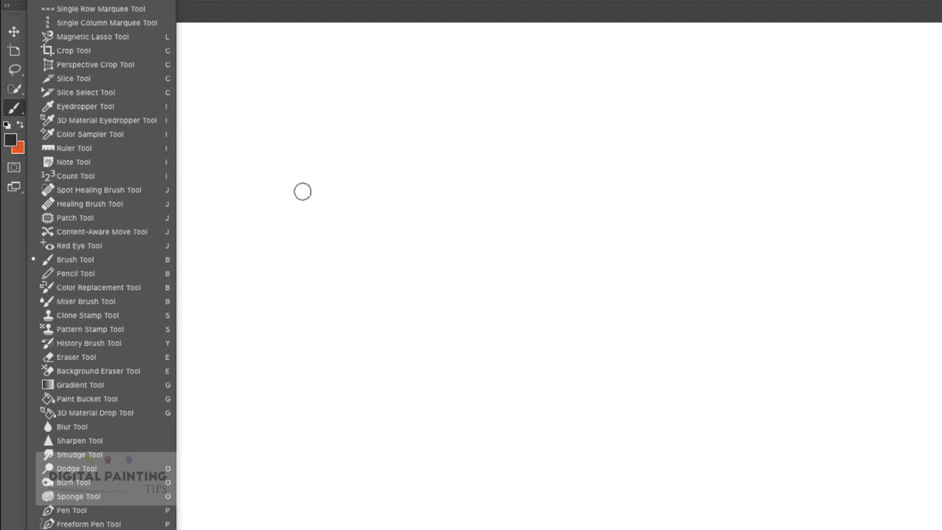
left_click(282, 240)
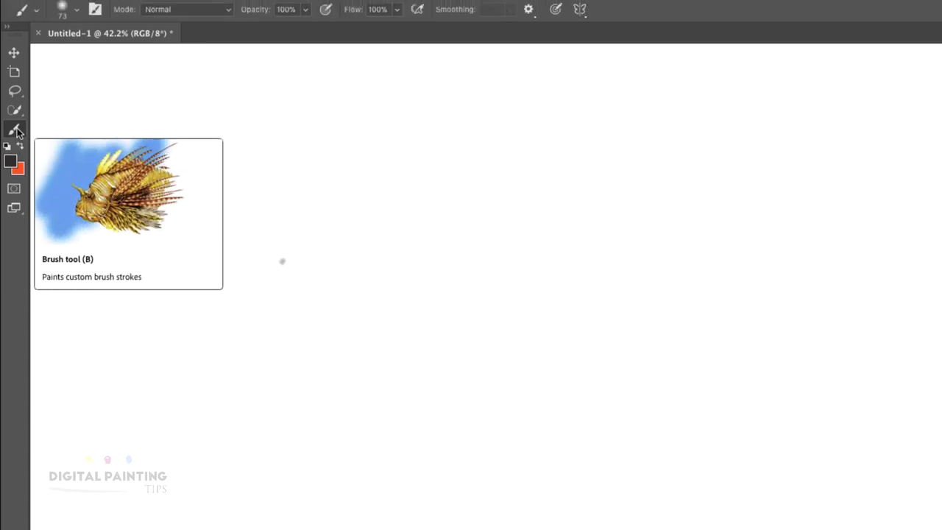
right_click(17, 130)
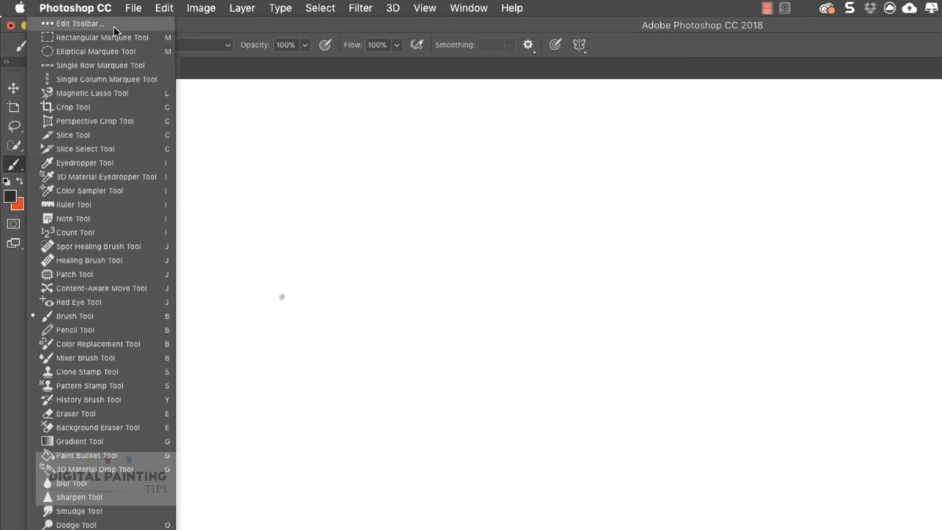
Reset the toolbar with Restore Defaults in Edit Toolbar and confirm with Done.
left_click(114, 26)
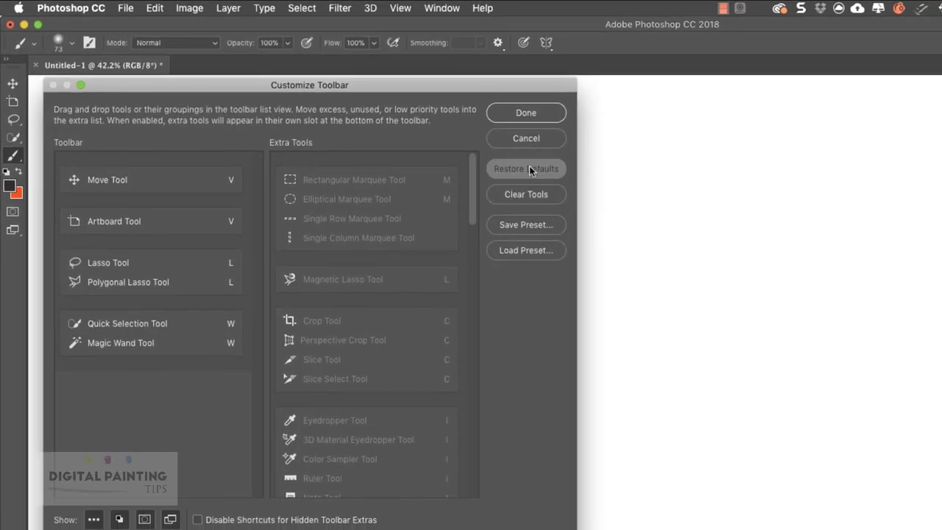
left_click(529, 169)
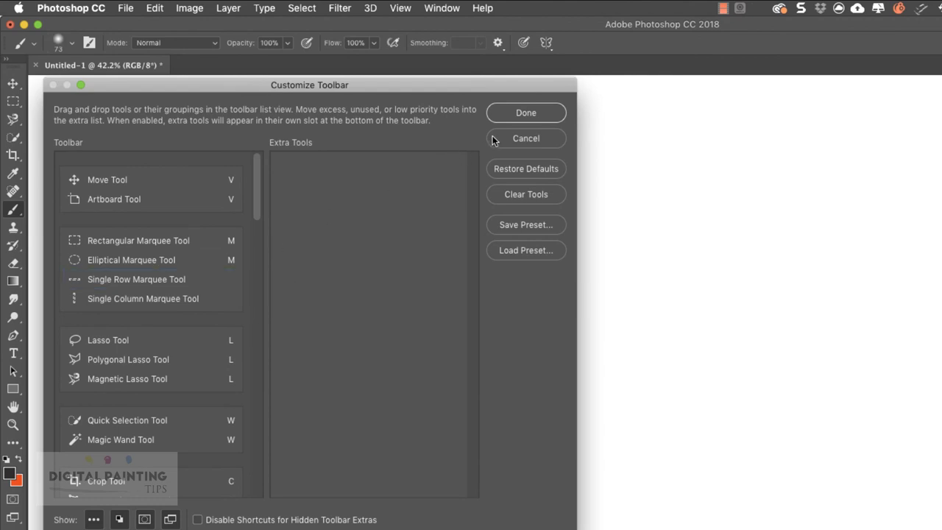
left_click(513, 115)
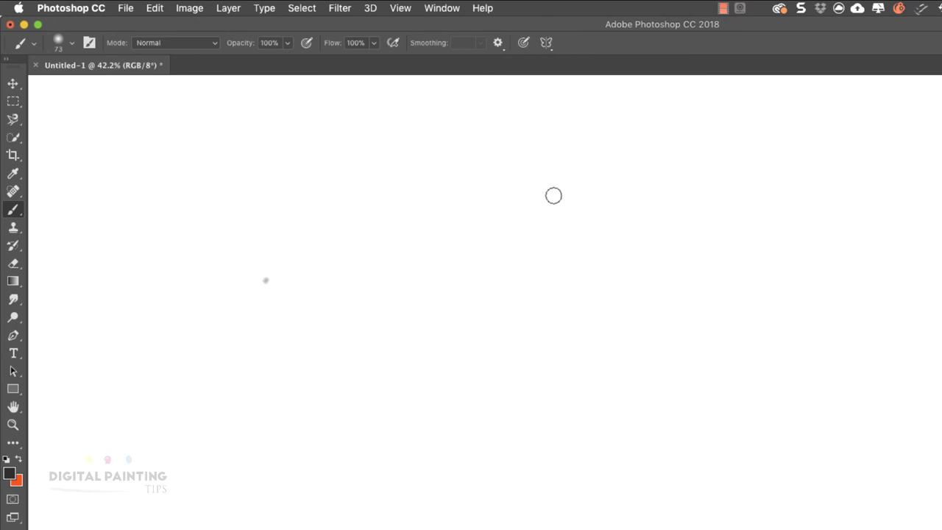